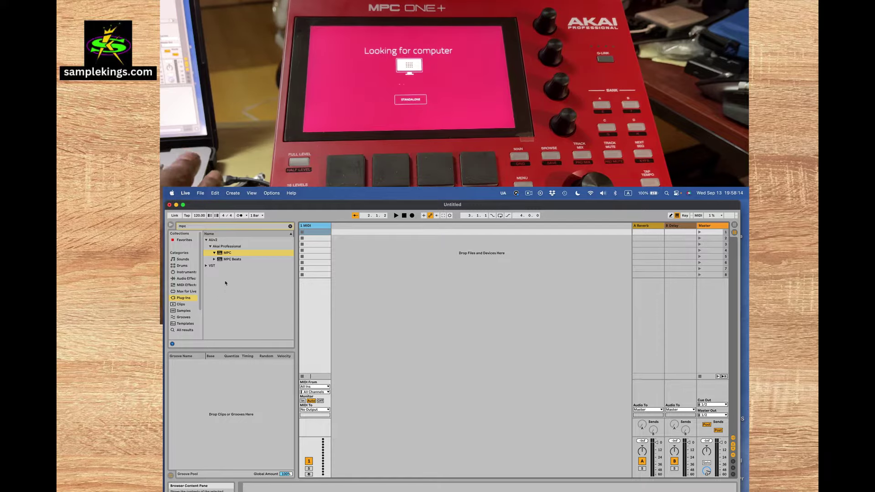
- Re-enter 'mpc' in the browser search and drag the MPC plug-in onto the 1 MIDI track
left_click(211, 226)
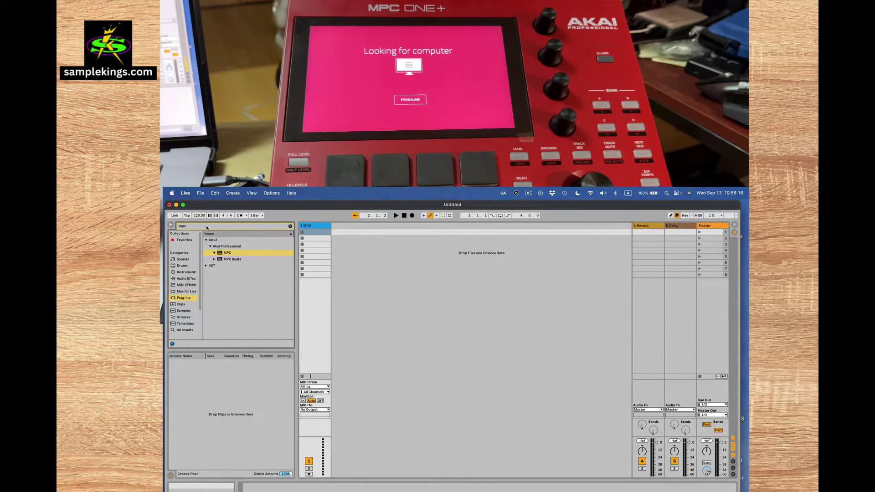
key("BackSpace")
key("BackSpace")
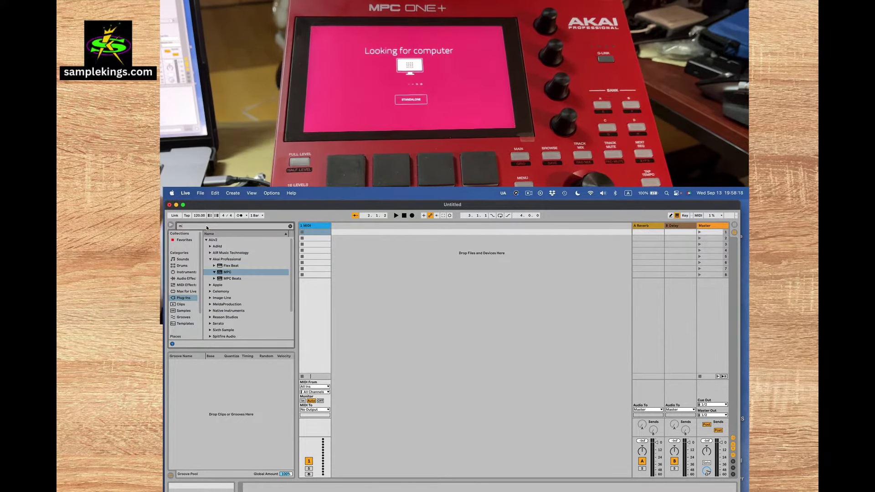
type("pc")
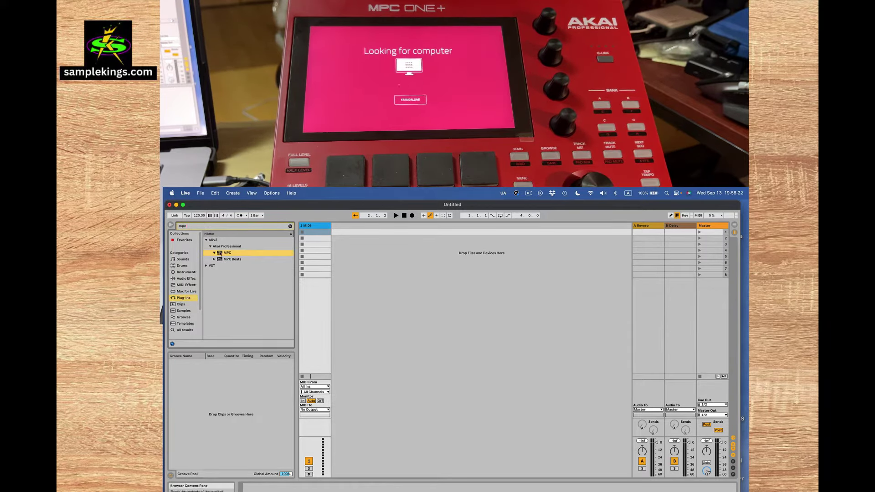
mouse_move(233, 254)
left_mouse_down()
mouse_move(314, 230)
mouse_move(308, 225)
left_mouse_up()
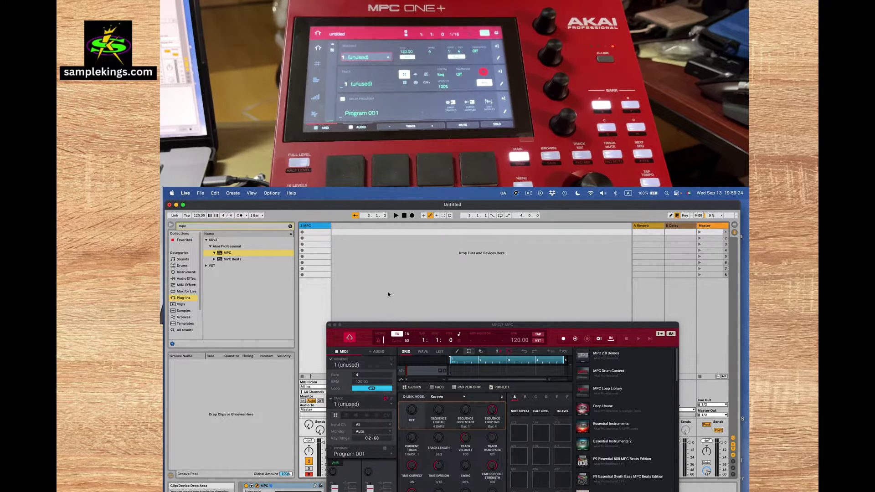
- Close the MPC plug-in window, leaving the MIDI track named MPC
left_click(332, 326)
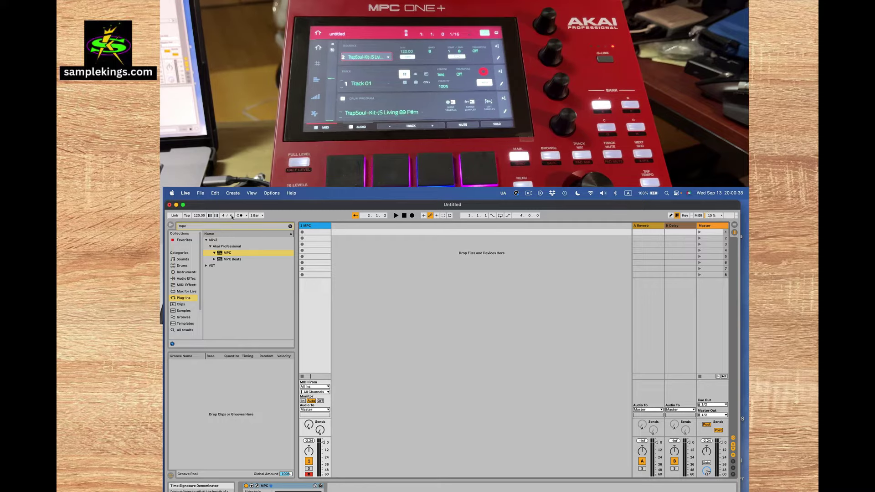
- Insert an audio track with Audio From set to 1-MPC, channel Output 3,4-MPC
left_click(232, 195)
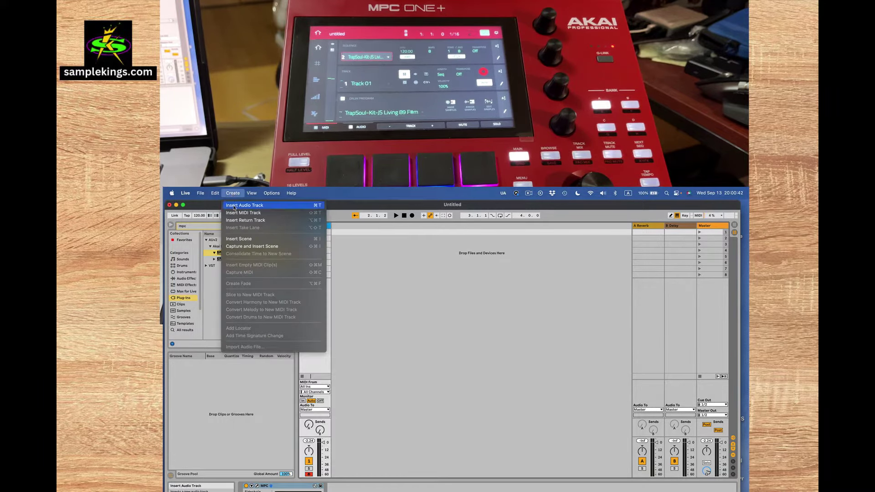
left_click(234, 206)
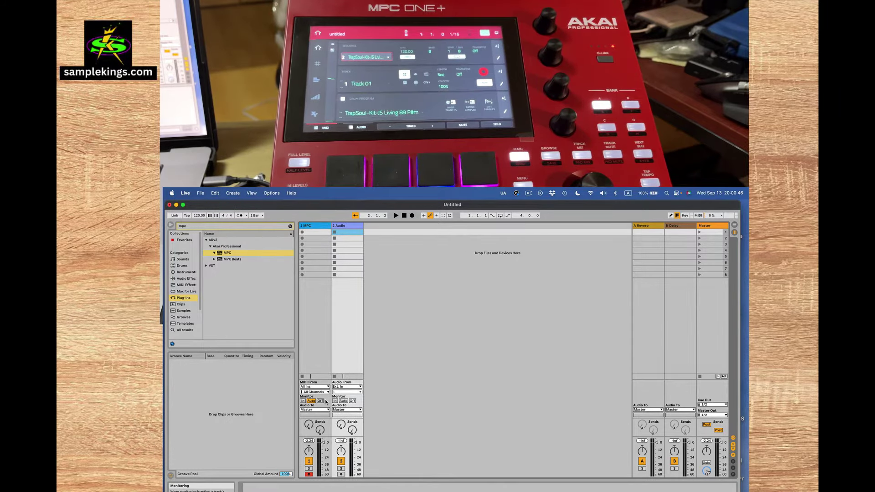
left_click(359, 387)
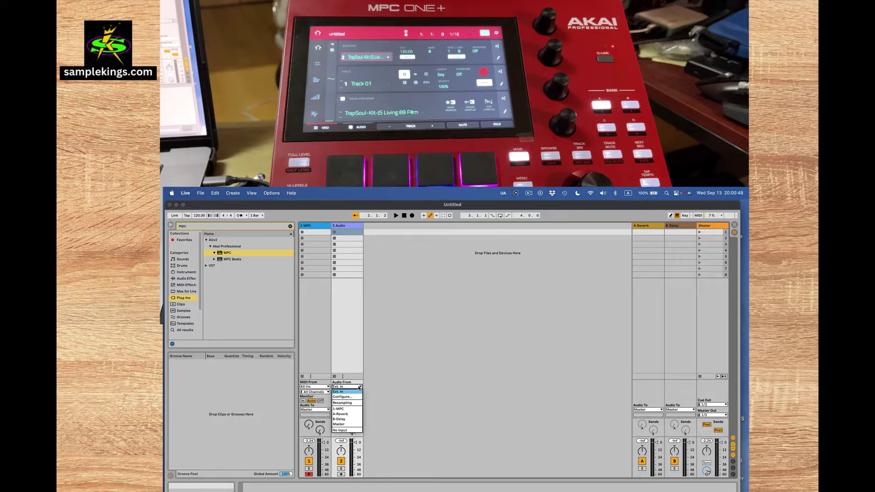
left_click(346, 409)
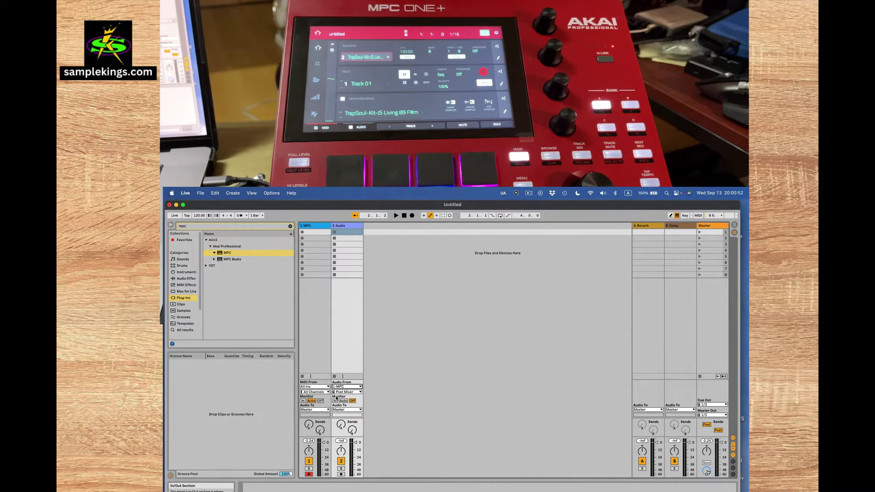
left_click(360, 392)
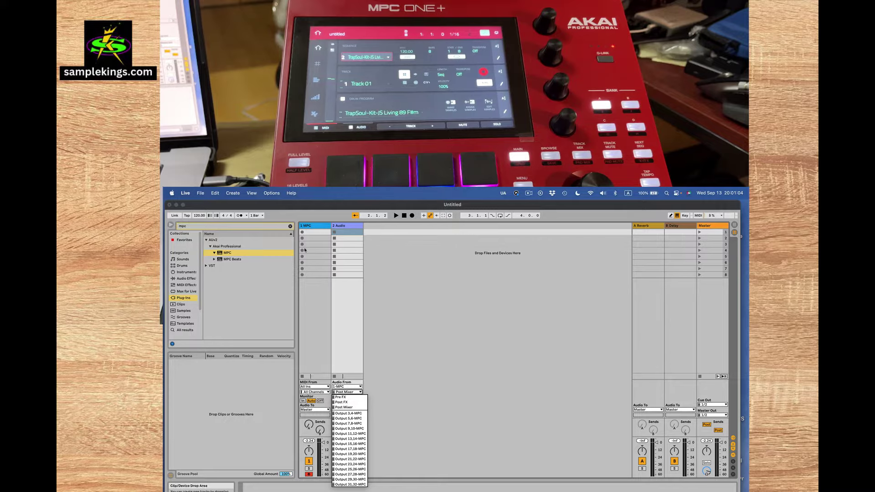
left_click(361, 415)
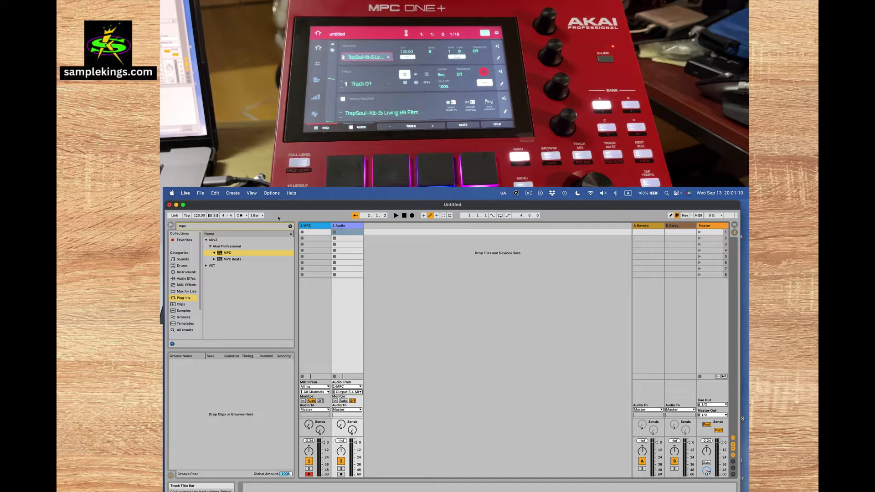
- Insert test audio tracks 3–6, then delete them again
left_click(233, 193)
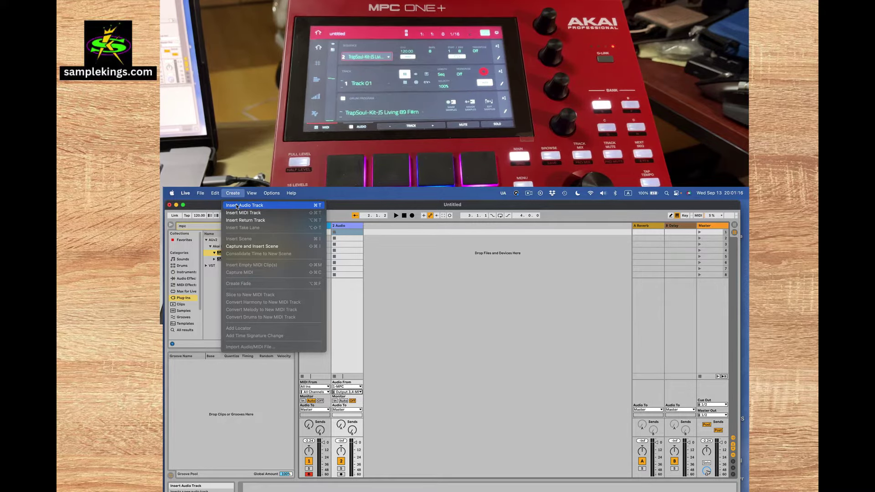
left_click(237, 206)
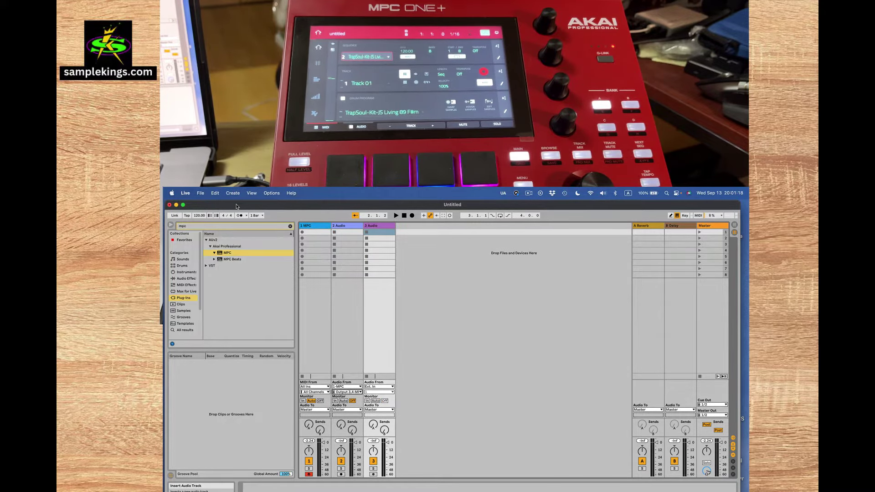
key("super+t")
key("super+t")
key("super+t")
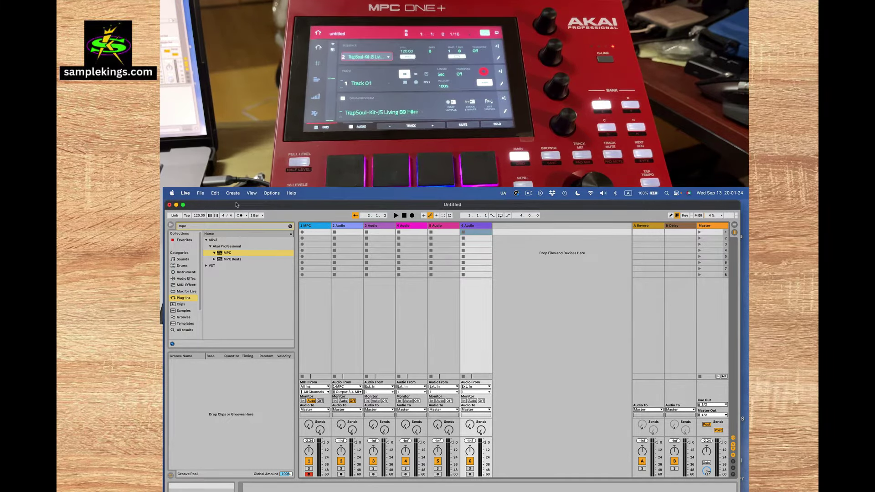
key("BackSpace")
key("BackSpace")
key("BackSpace")
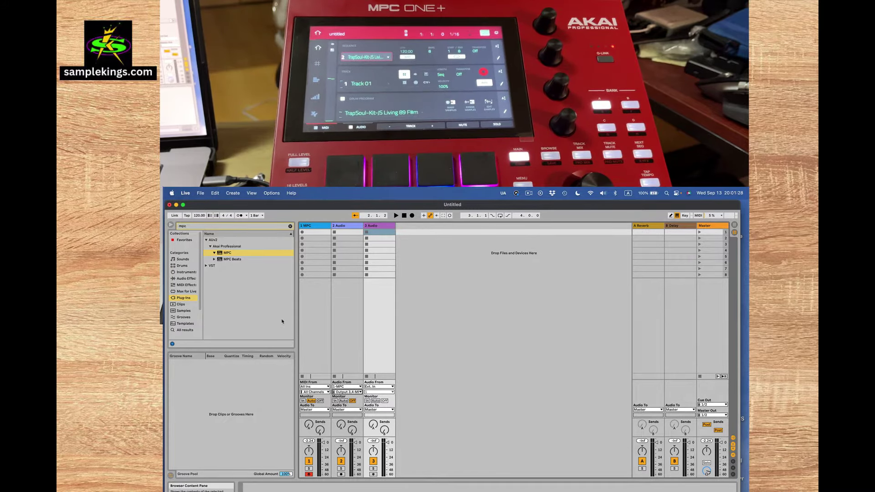
key("BackSpace")
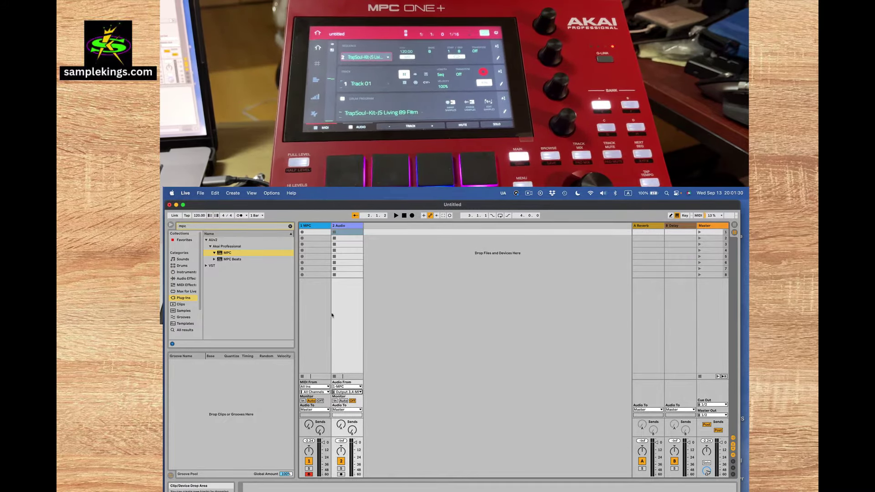
- Duplicate the MPC-fed 2 Audio track into tracks 3 through 9
left_click(353, 234)
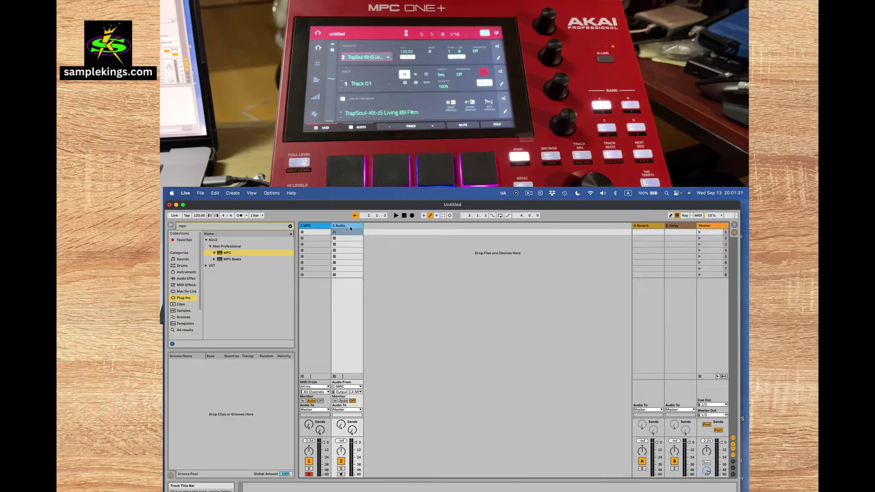
left_click(232, 194)
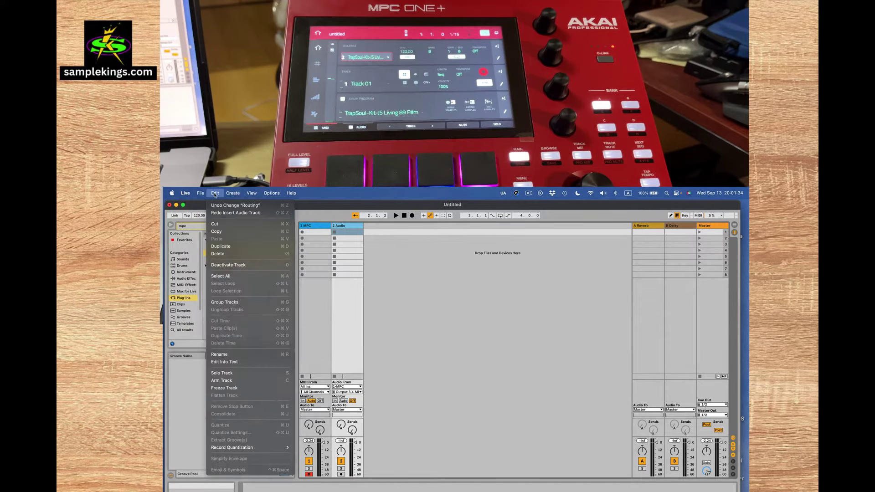
left_click(221, 247)
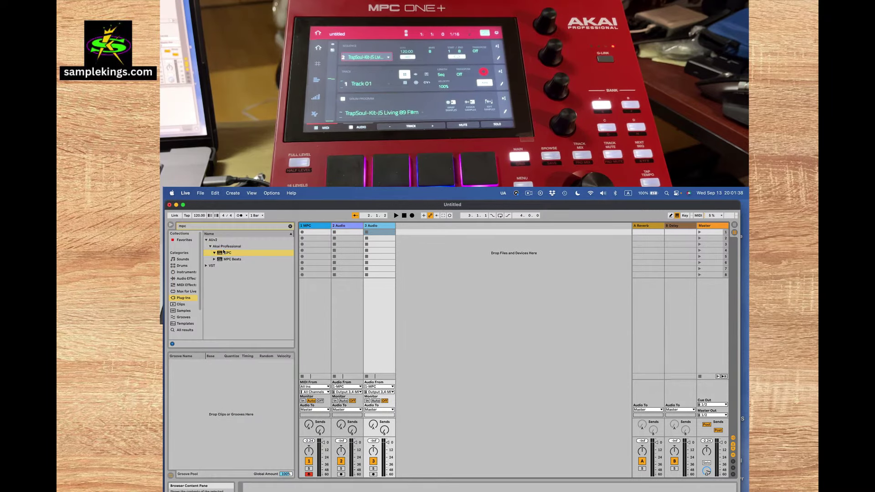
key("super+d")
key("super+d")
key("super+d")
key("super+d")
key("super+d")
key("super+d")
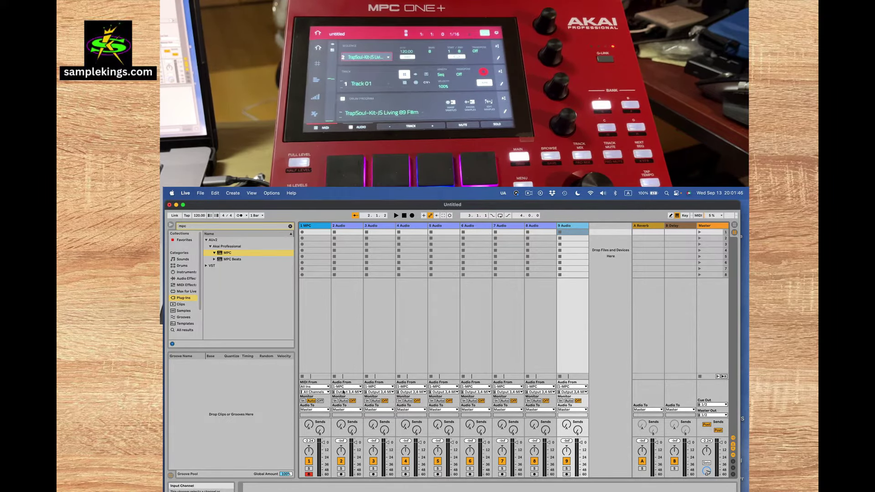
- Route tracks 3–6 from MPC Outputs 5,6, 7,8, 9,10 and 11,12
left_click(392, 394)
left_click(392, 419)
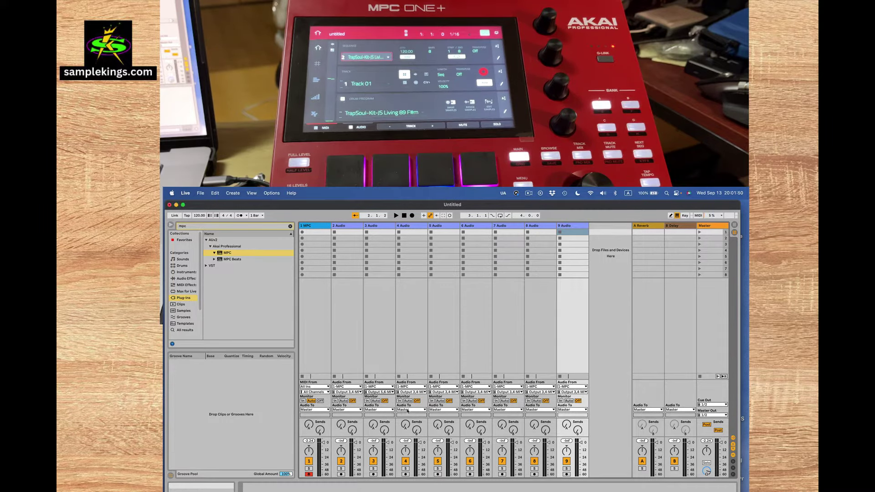
left_click(412, 392)
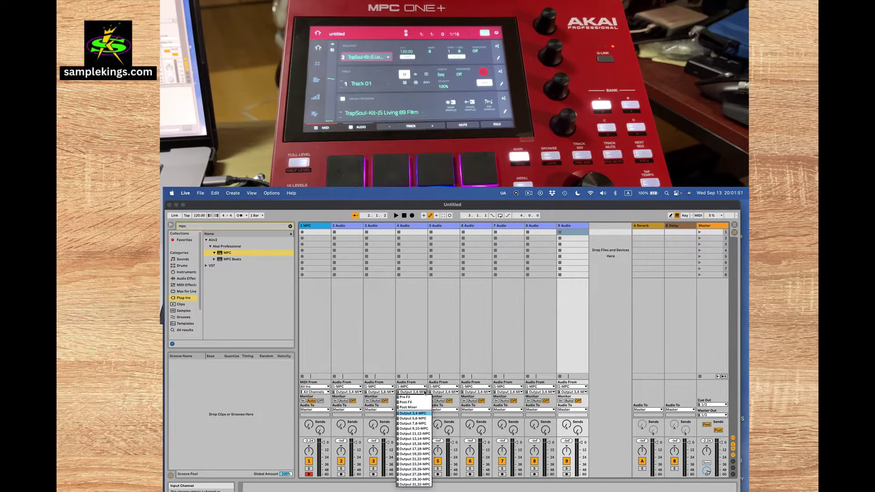
left_click(415, 424)
left_click(456, 393)
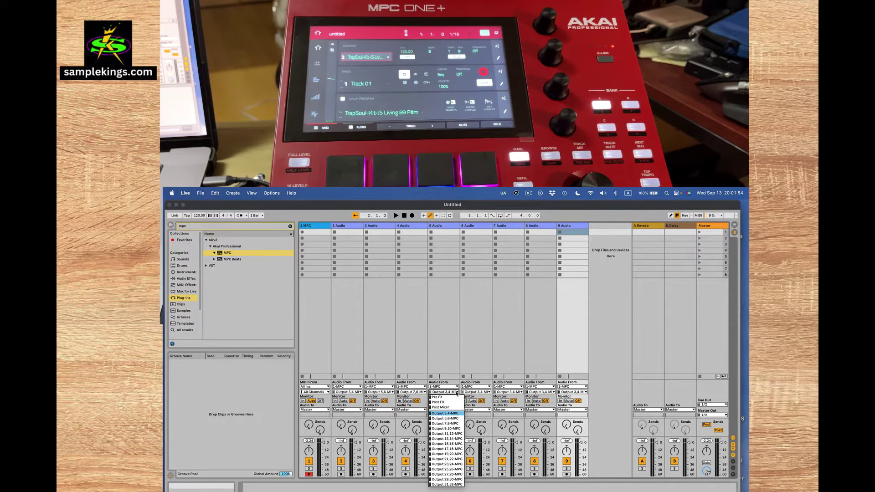
left_click(445, 427)
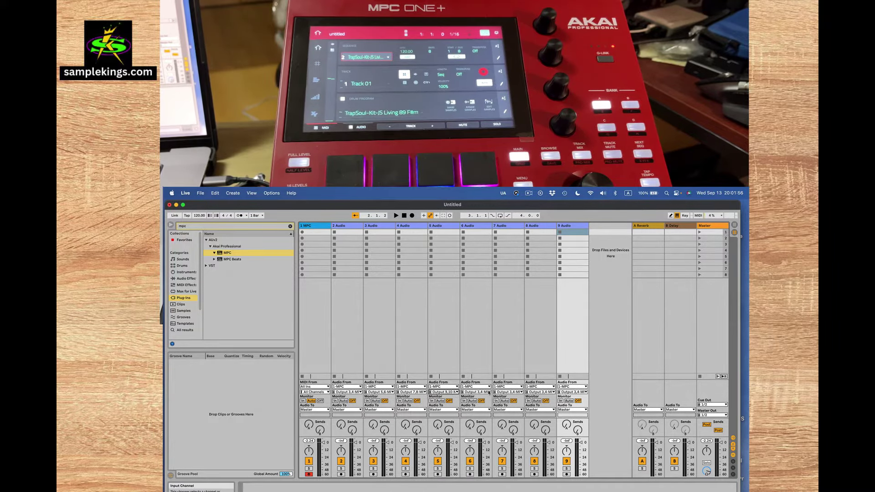
left_click(479, 391)
left_click(488, 437)
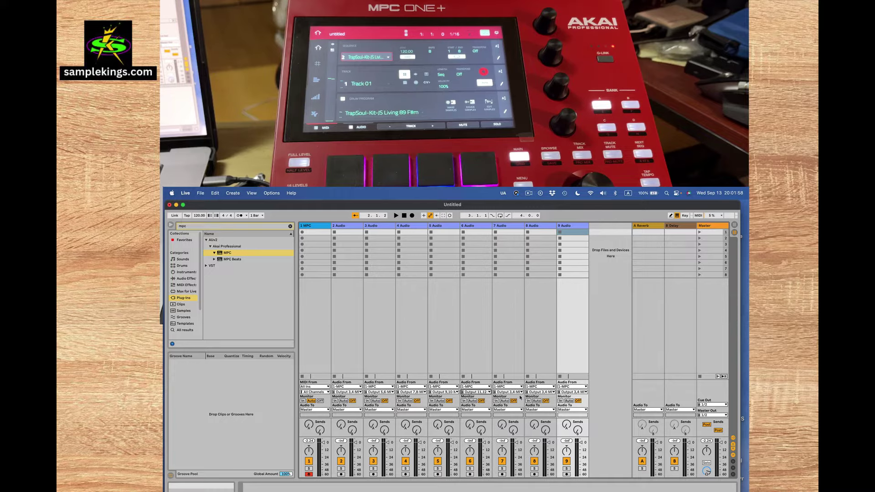
- Route tracks 7–9 from MPC Outputs 13,14, 15,16 and 17,18
left_click(522, 393)
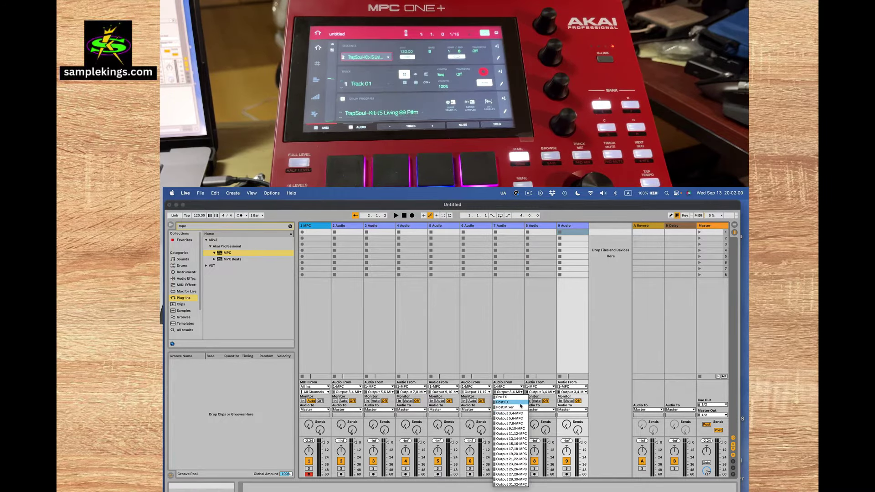
left_click(522, 441)
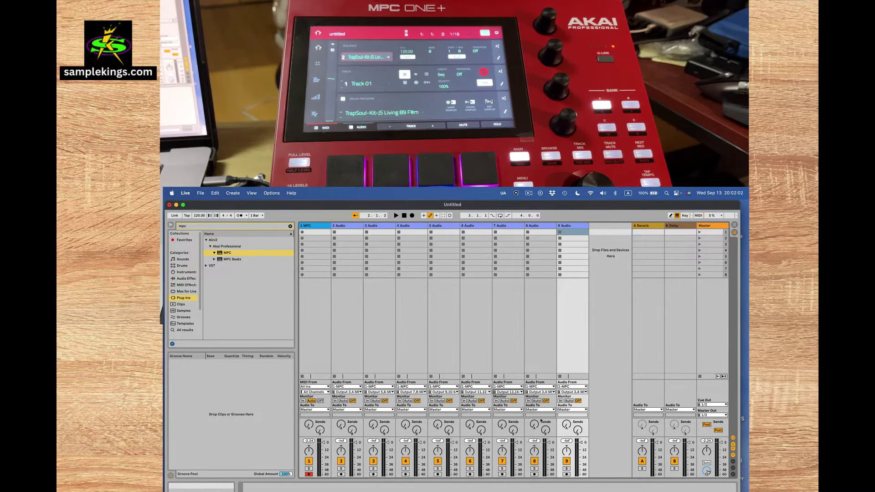
left_click(555, 393)
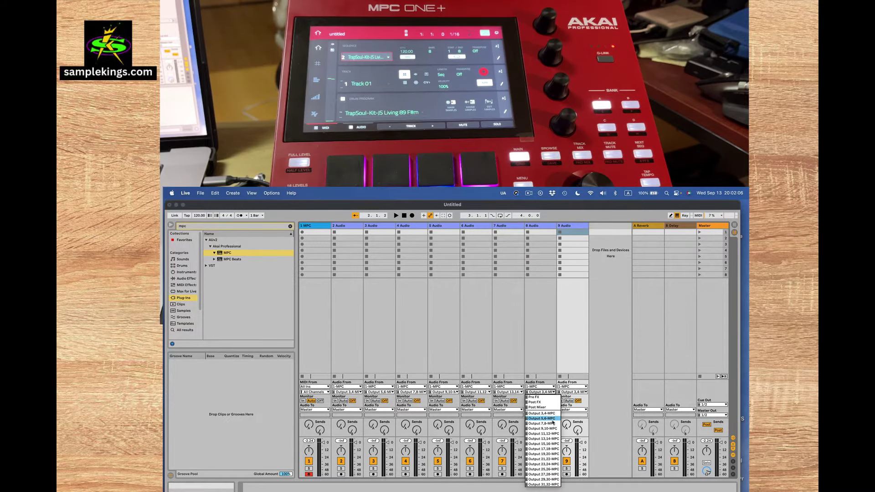
left_click(556, 444)
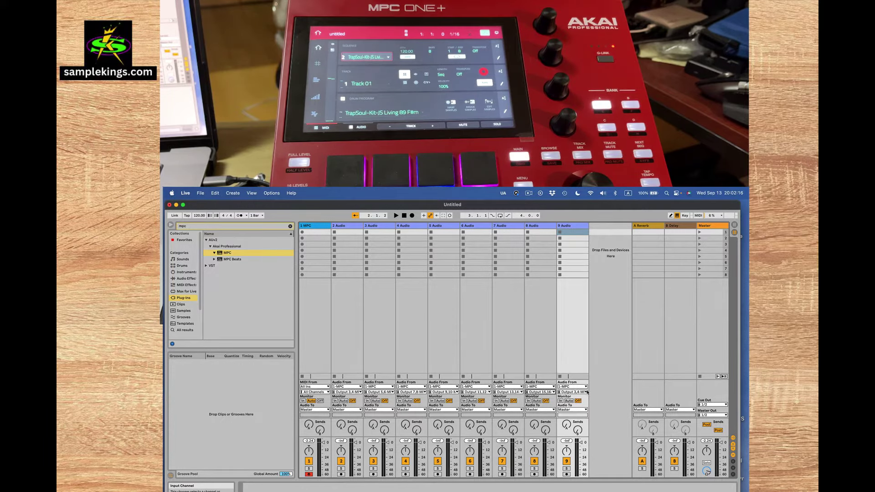
left_click(587, 392)
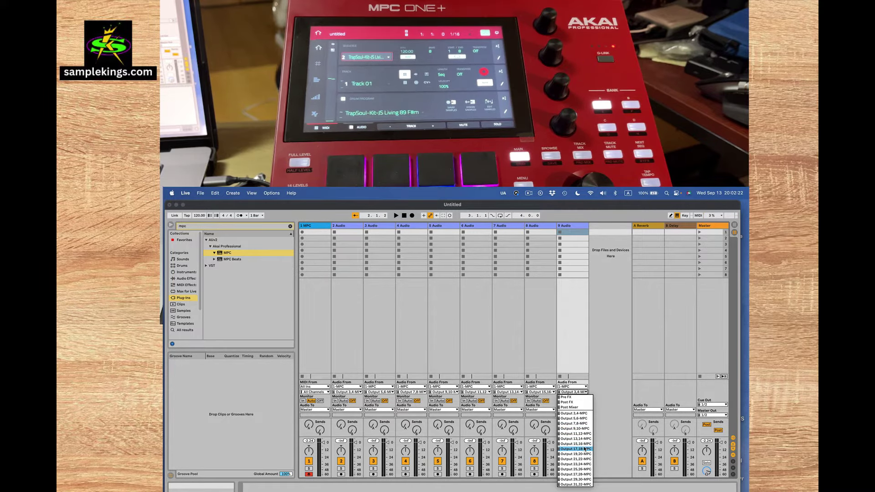
left_click(585, 448)
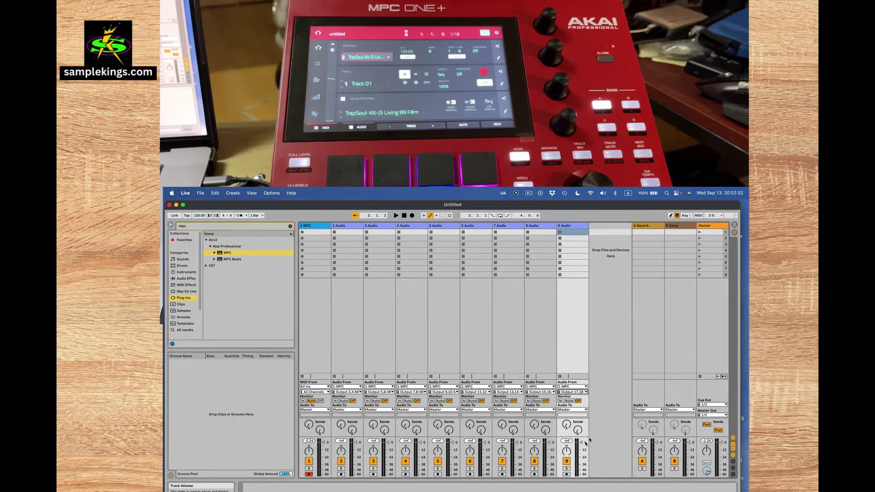
- Duplicate audio track 9 to create tracks 10 through 16
left_click(577, 228)
key("super+d")
key("super+d")
key("super+d")
key("super+d")
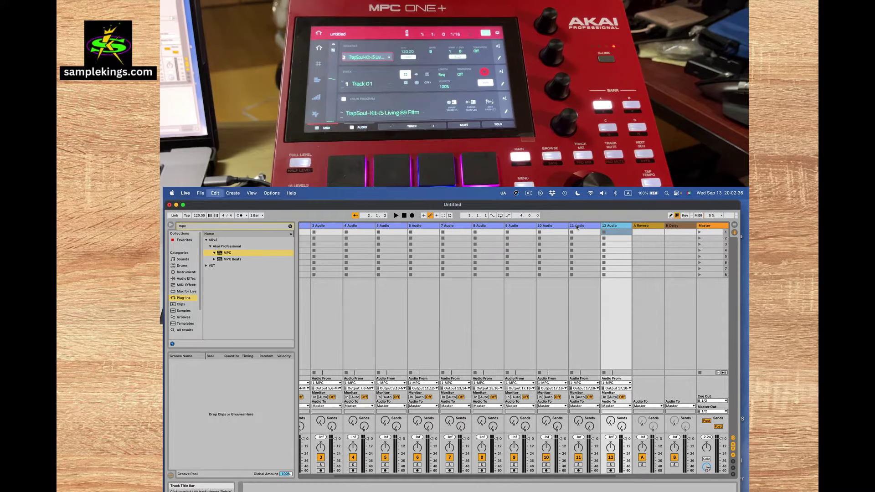
key("super+d")
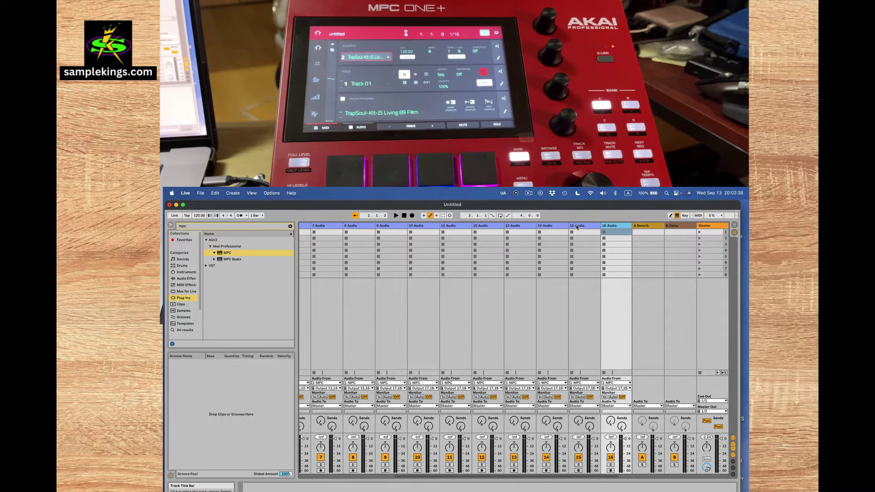
key("super+d")
key("super+d")
- Route tracks 10–13 from MPC Outputs 19,20, 21,22, 23,24 and 25,26
left_click(436, 388)
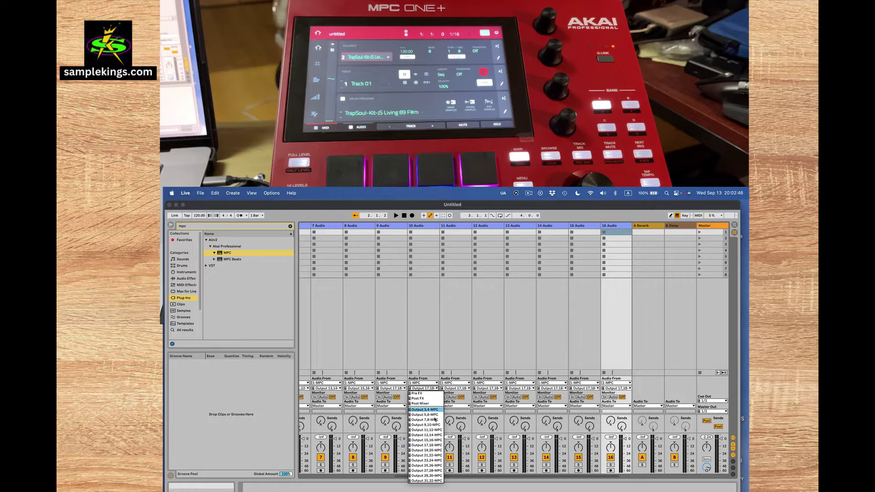
left_click(426, 451)
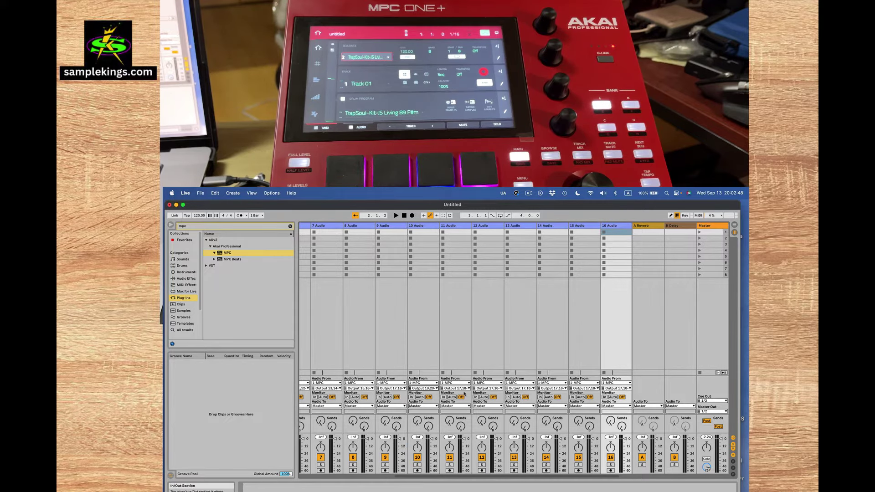
left_click(469, 388)
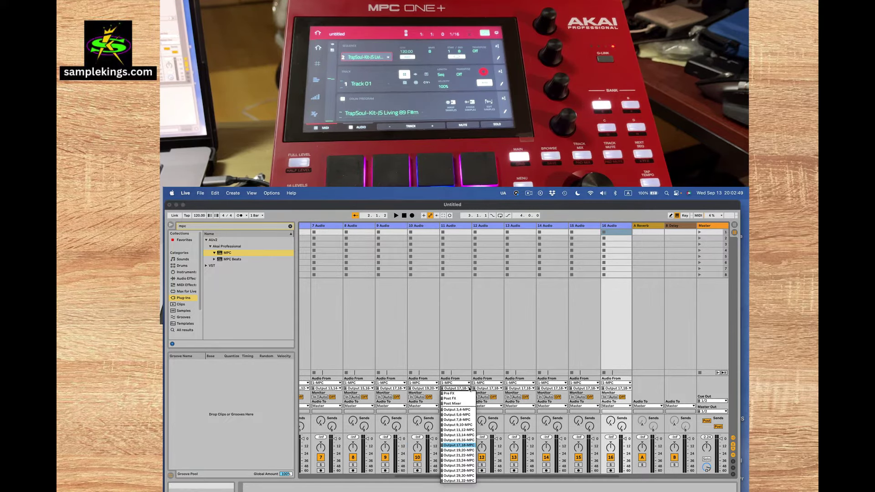
left_click(470, 458)
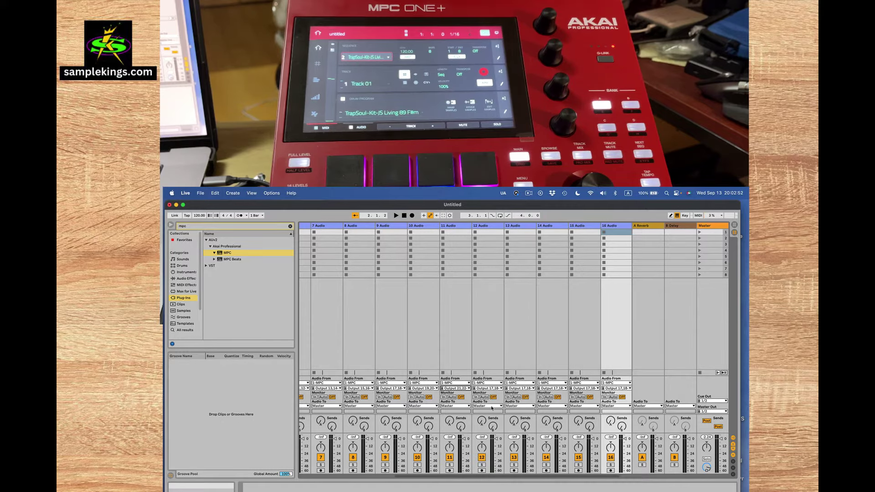
left_click(501, 389)
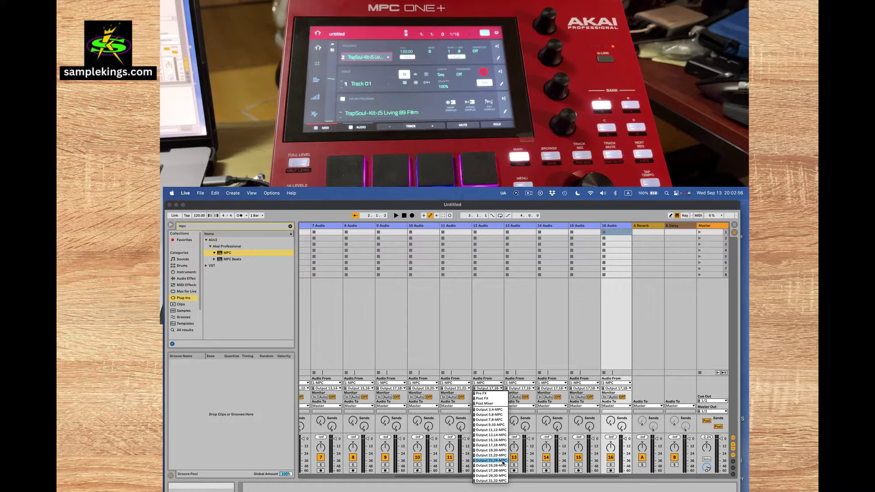
left_click(504, 463)
left_click(534, 390)
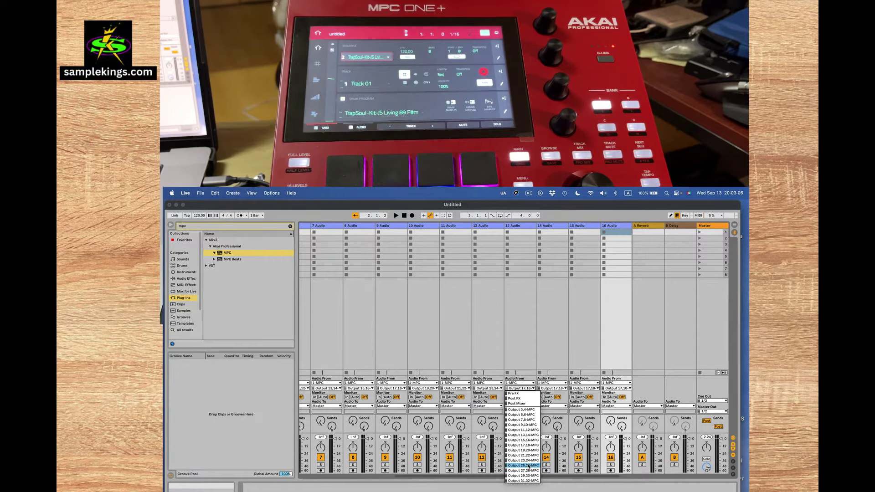
left_click(529, 466)
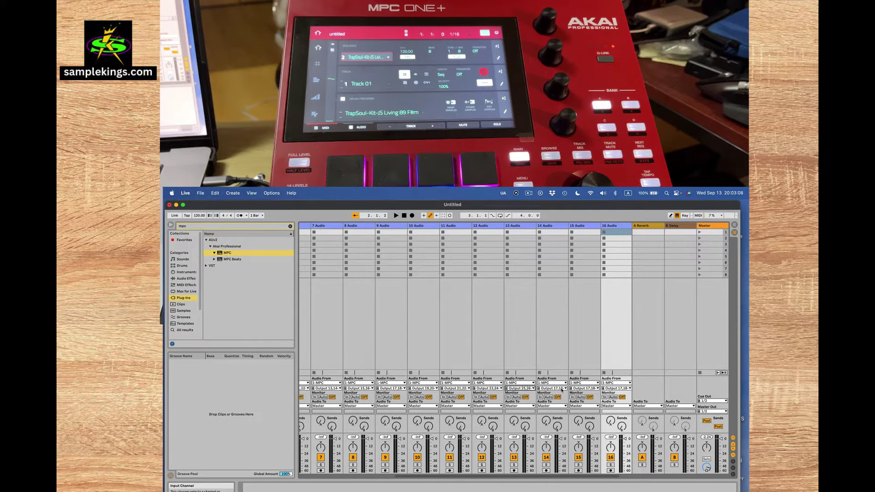
- Route tracks 14–16 from MPC Outputs 27,28, 29,30 and 31,32
left_click(563, 391)
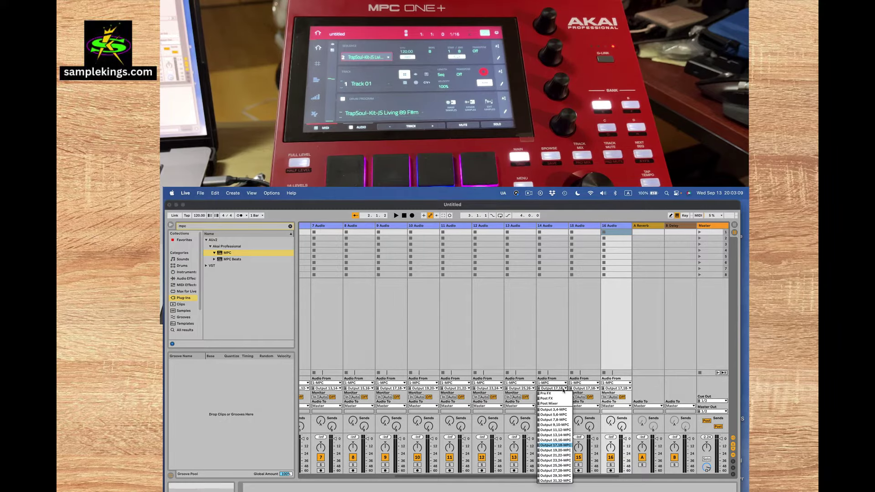
left_click(563, 471)
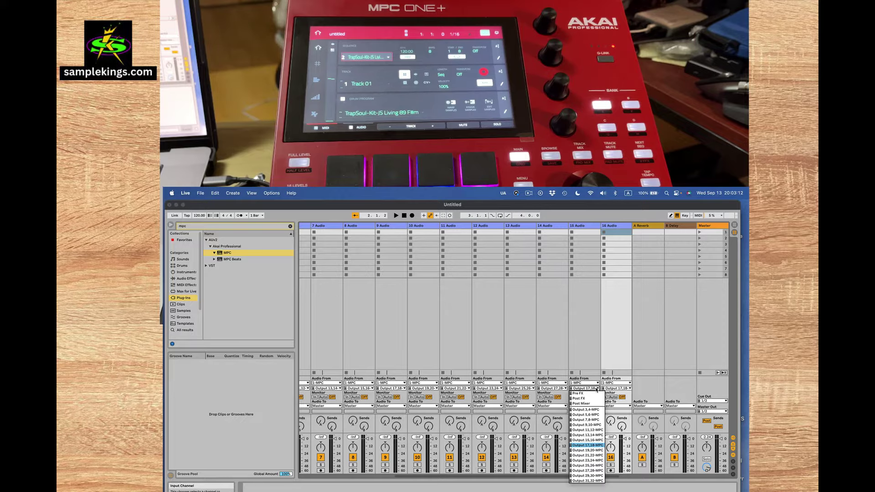
left_click(597, 390)
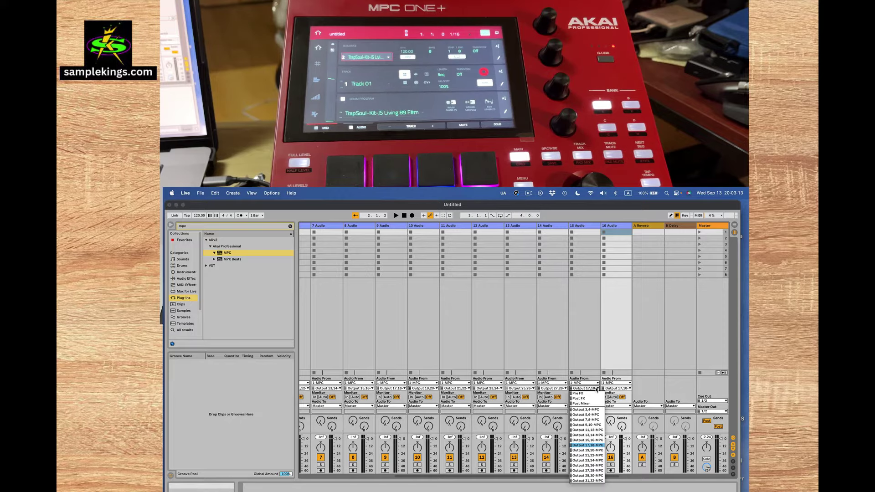
left_click(587, 477)
left_click(629, 389)
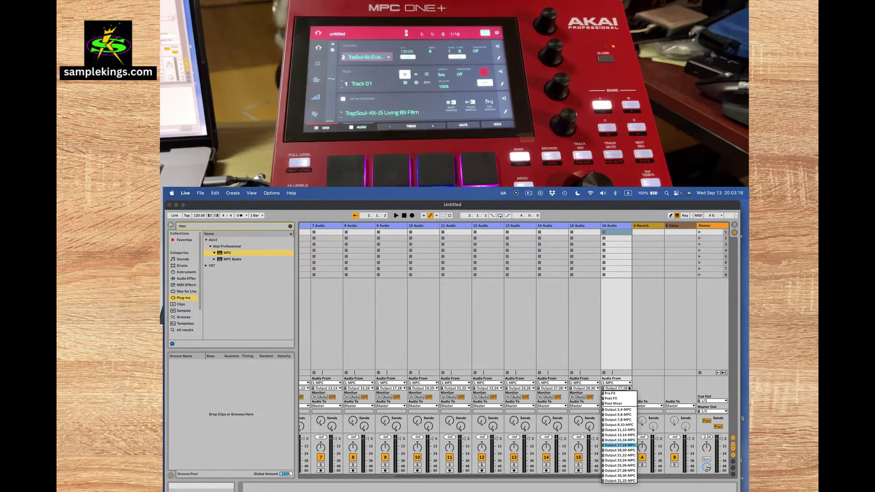
left_click(630, 482)
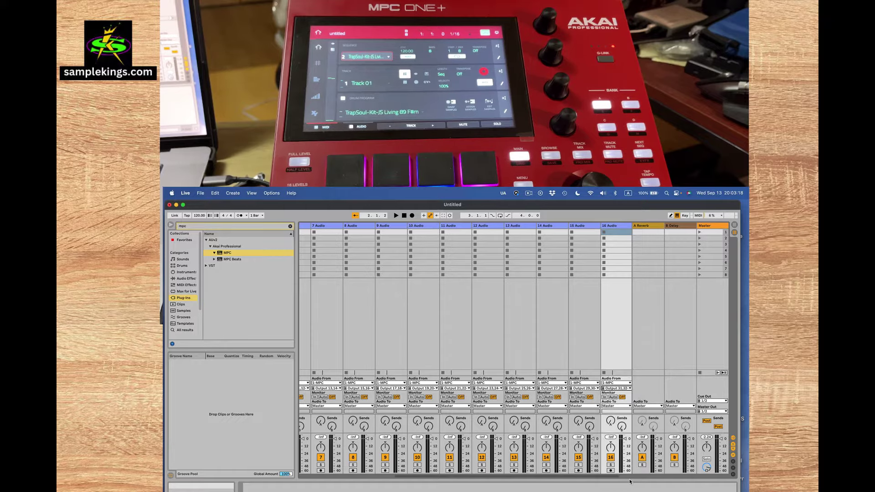
scroll(537, 448, "left", 2)
scroll(537, 448, "left", 3)
scroll(537, 447, "left", 3)
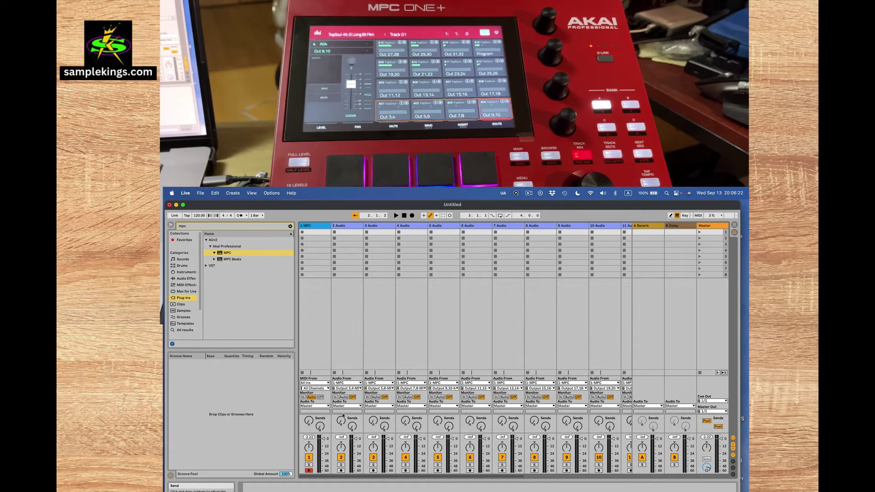
- Turn on Monitor 'In' for audio tracks 2 through 10
left_click(334, 397)
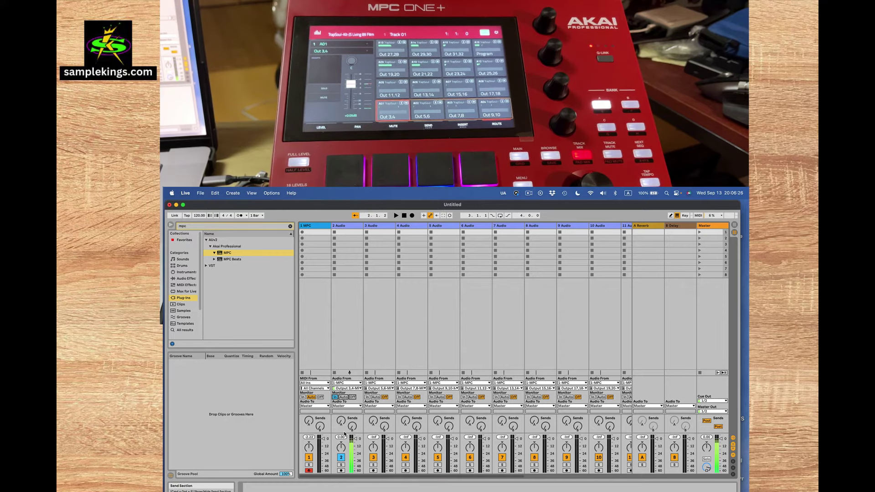
left_click(368, 398)
left_click(399, 398)
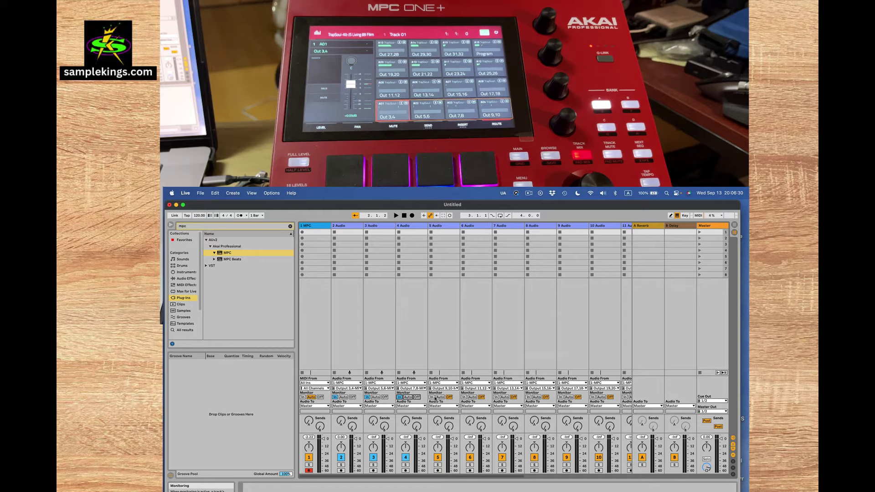
left_click(432, 397)
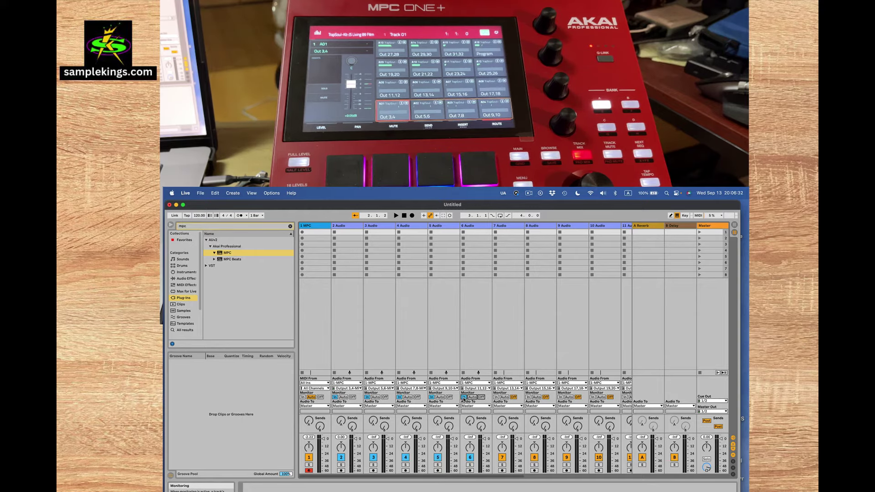
left_click(463, 398)
left_click(495, 397)
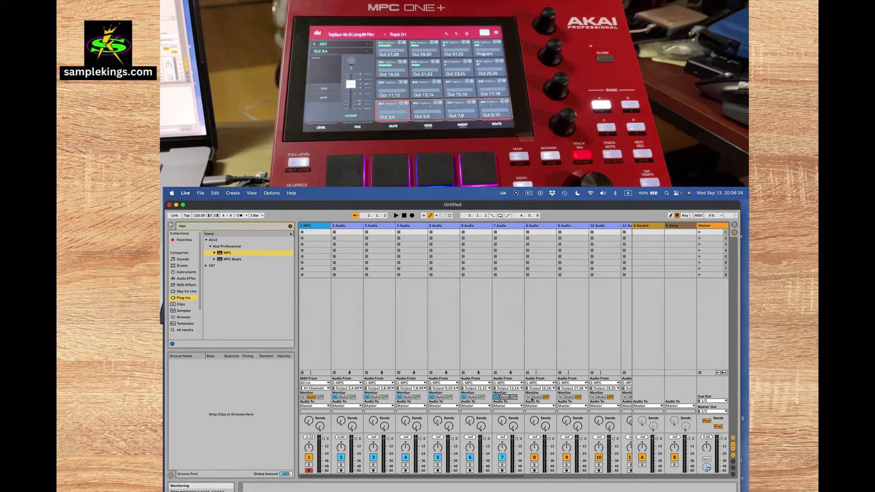
left_click(528, 397)
left_click(560, 397)
left_click(593, 397)
scroll(593, 397, "right", 3)
scroll(594, 356, "right", 3)
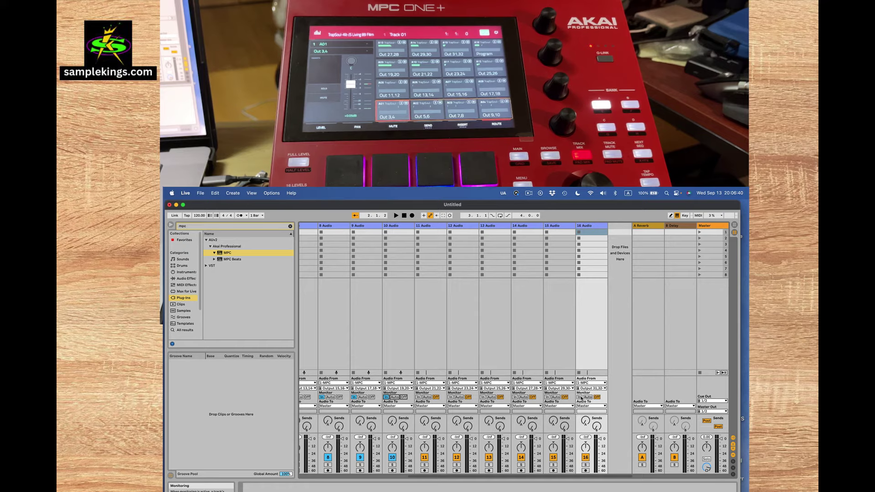
- Turn on Monitor 'In' for audio tracks 16 down to 11
left_click(580, 398)
left_click(548, 398)
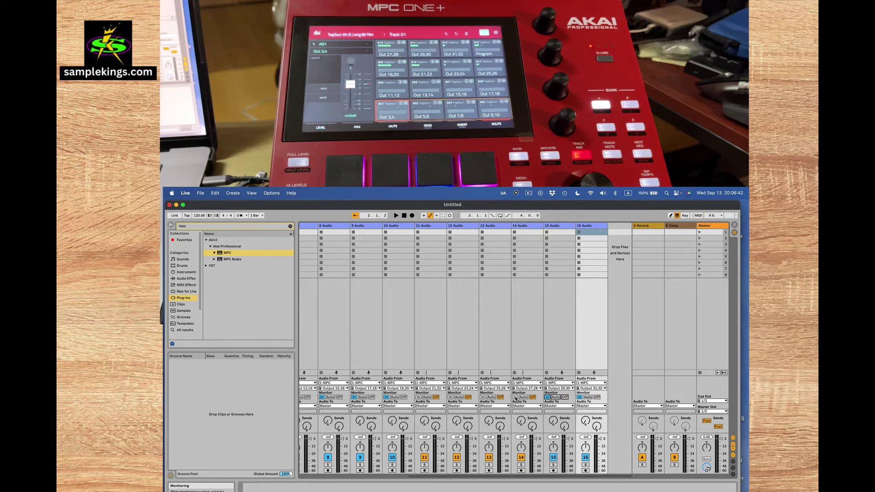
left_click(516, 398)
left_click(483, 398)
left_click(451, 397)
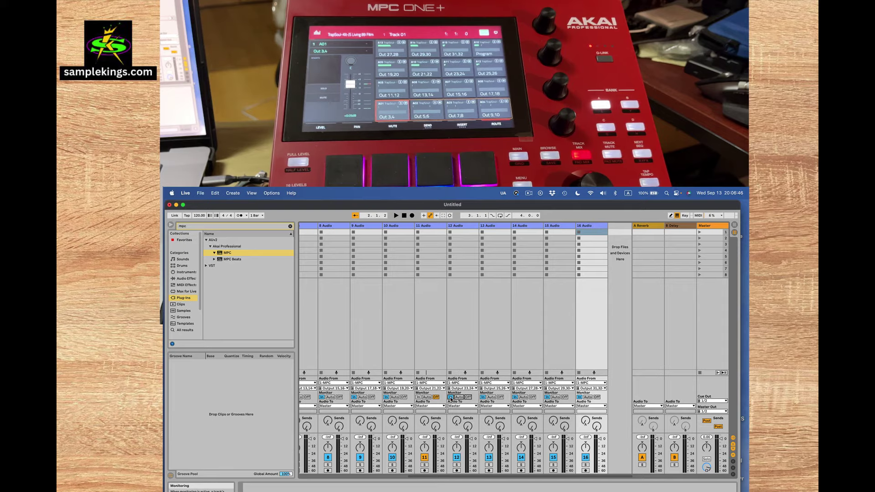
left_click(419, 397)
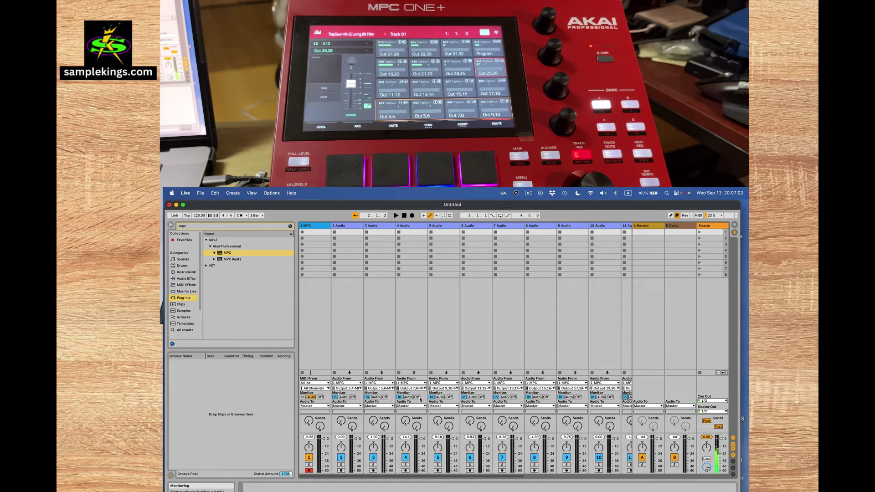
scroll(491, 419, "right", 5)
scroll(491, 418, "right", 5)
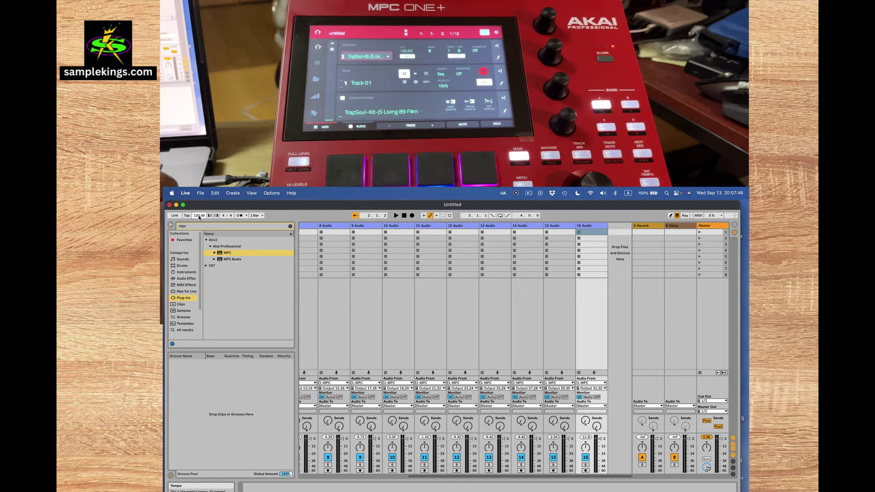
type("78")
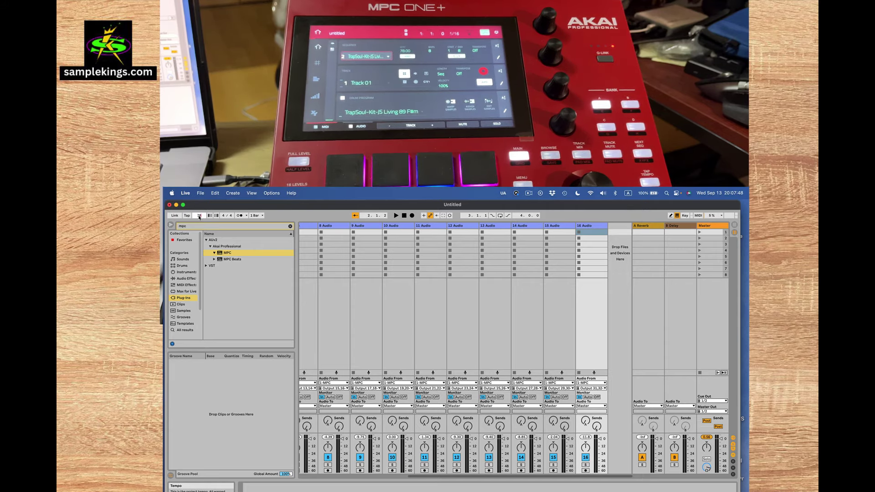
- Confirm the 78 BPM tempo, then briefly play and stop the set
key("Return")
type("73")
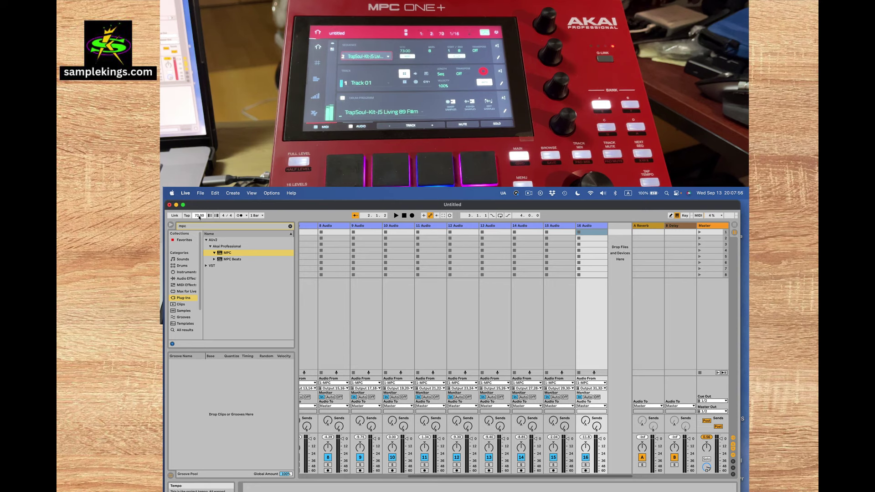
key("space")
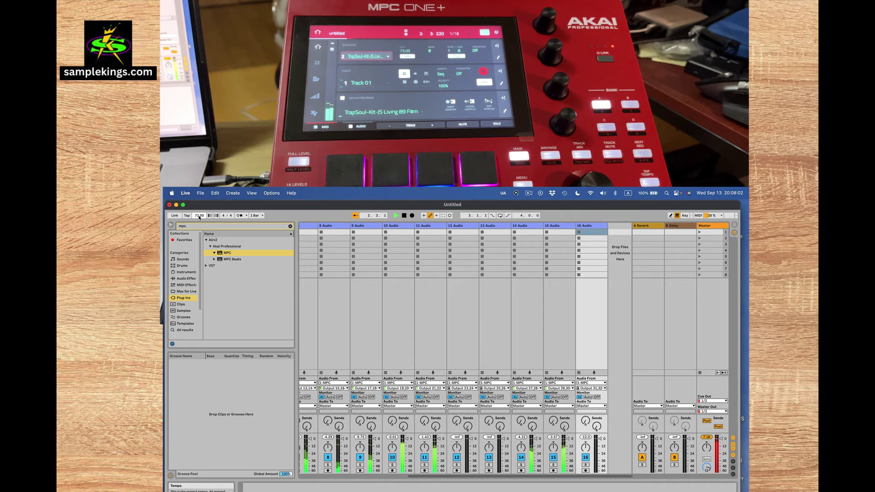
key("space")
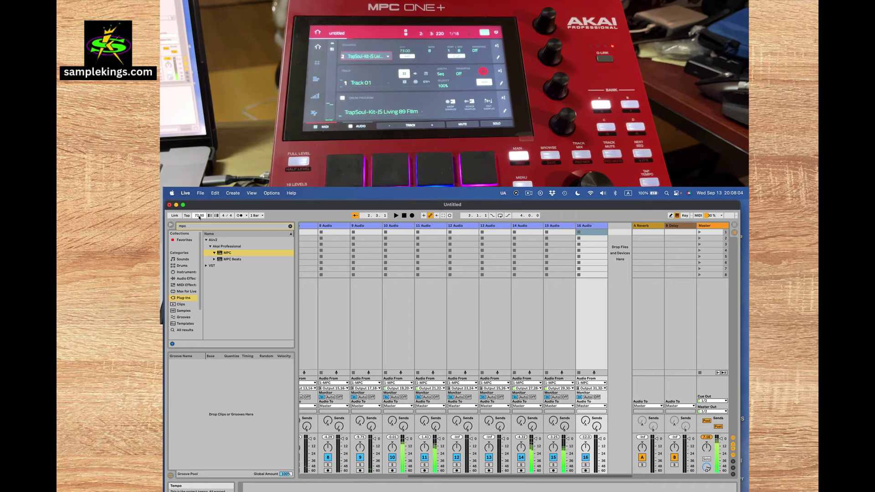